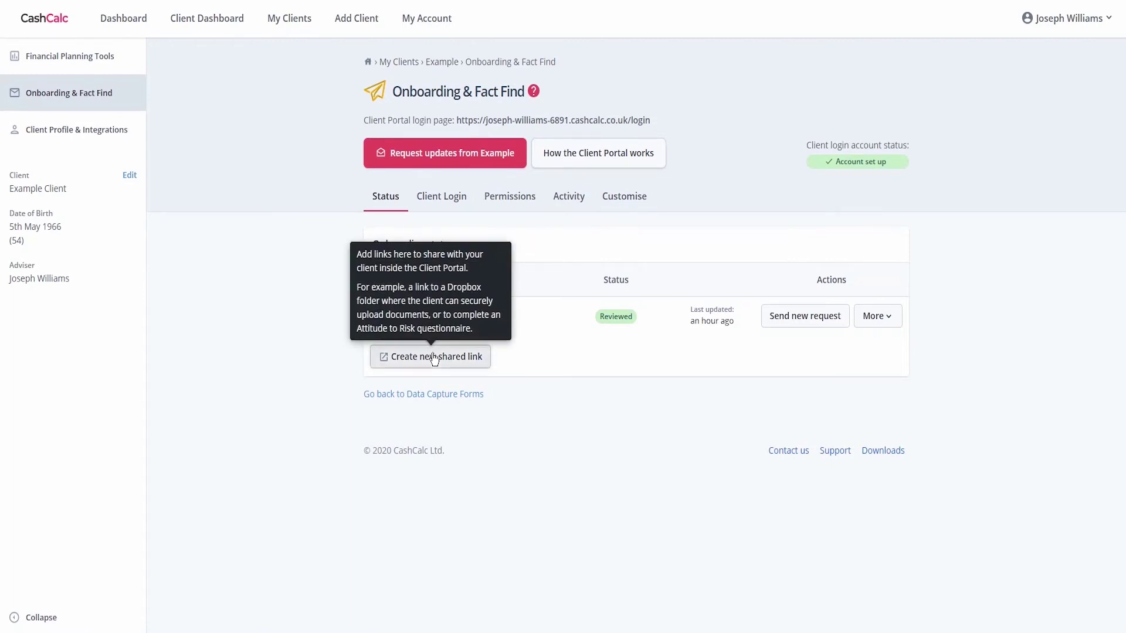
Step: Start a new shared link described 'Terms of Business and Fee Agreement' with the pasted Dropbox URL
{"action": "left_click", "coordinate": [433, 357]}
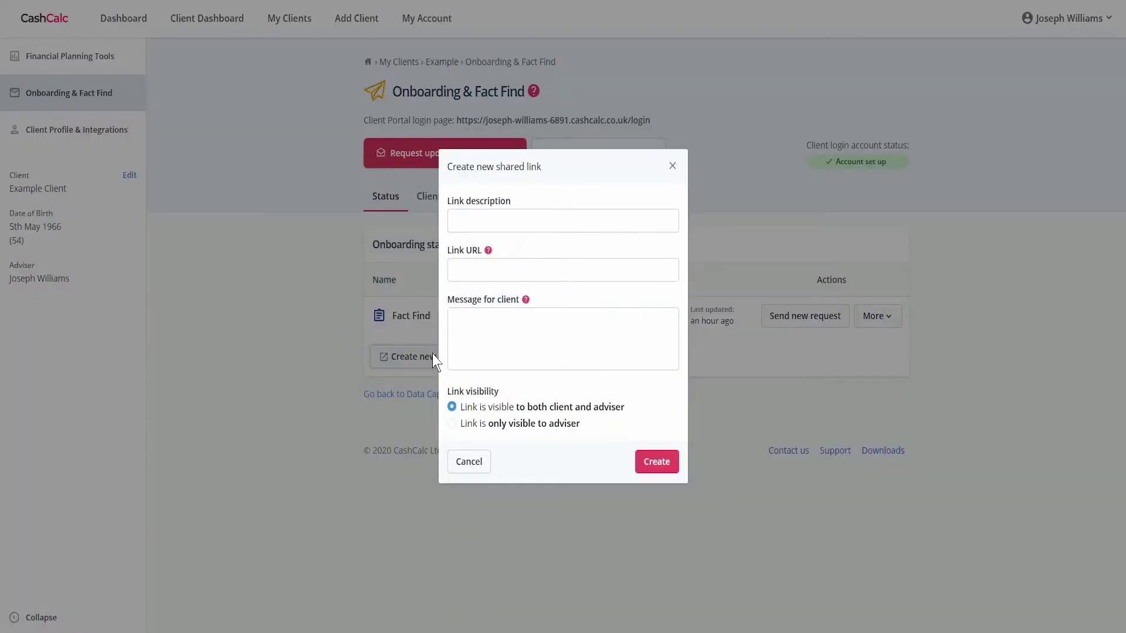
{"action": "left_click", "coordinate": [475, 220]}
{"action": "type", "text": "Terms of Busi"}
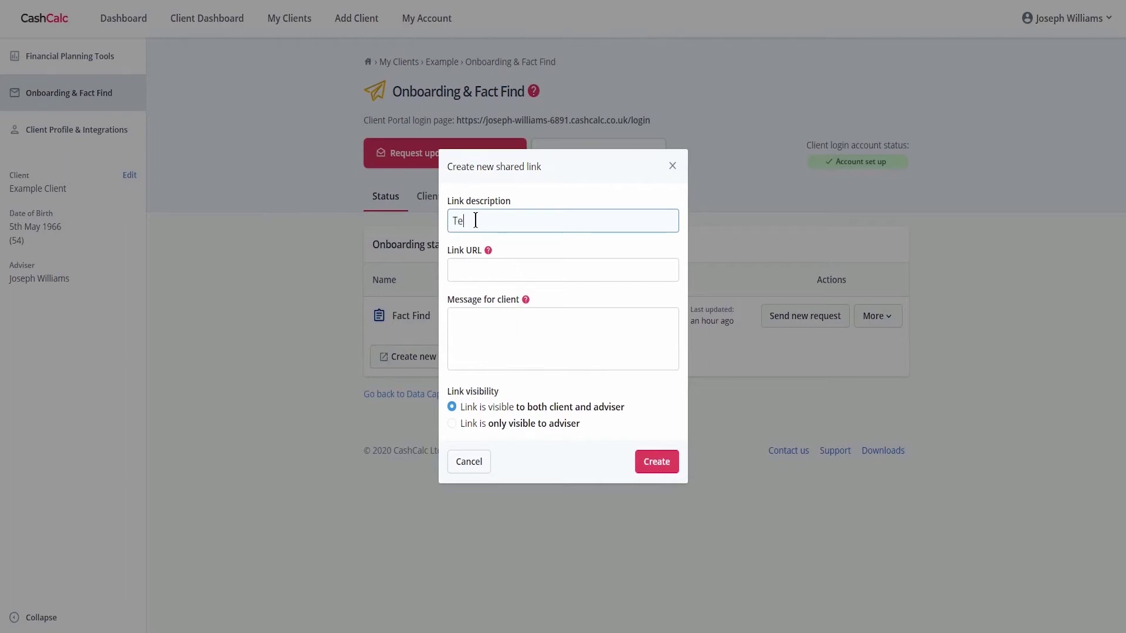
{"action": "type", "text": "ness and Fee Agr"}
{"action": "type", "text": "eement"}
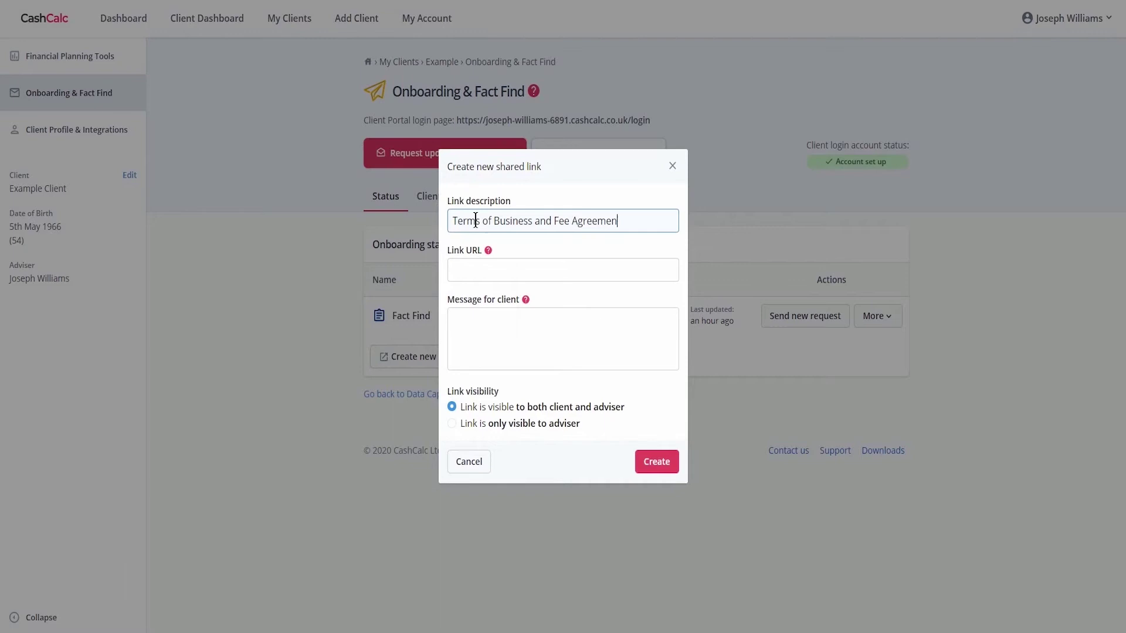
{"action": "key", "text": "Tab"}
{"action": "key", "text": "Tab"}
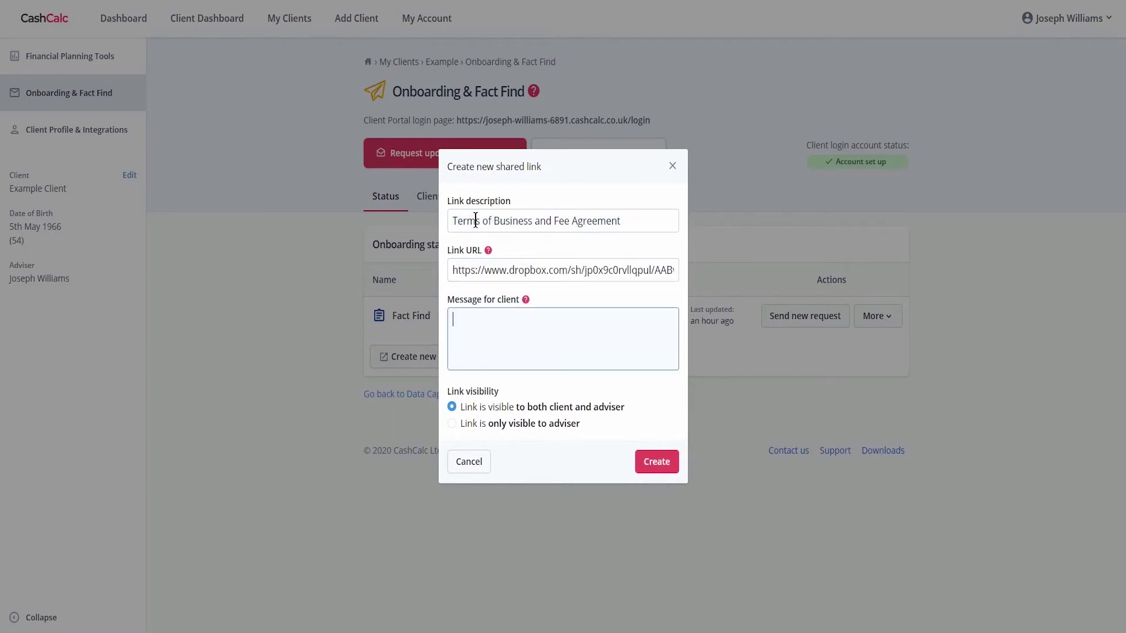
{"action": "type", "text": "Plea"}
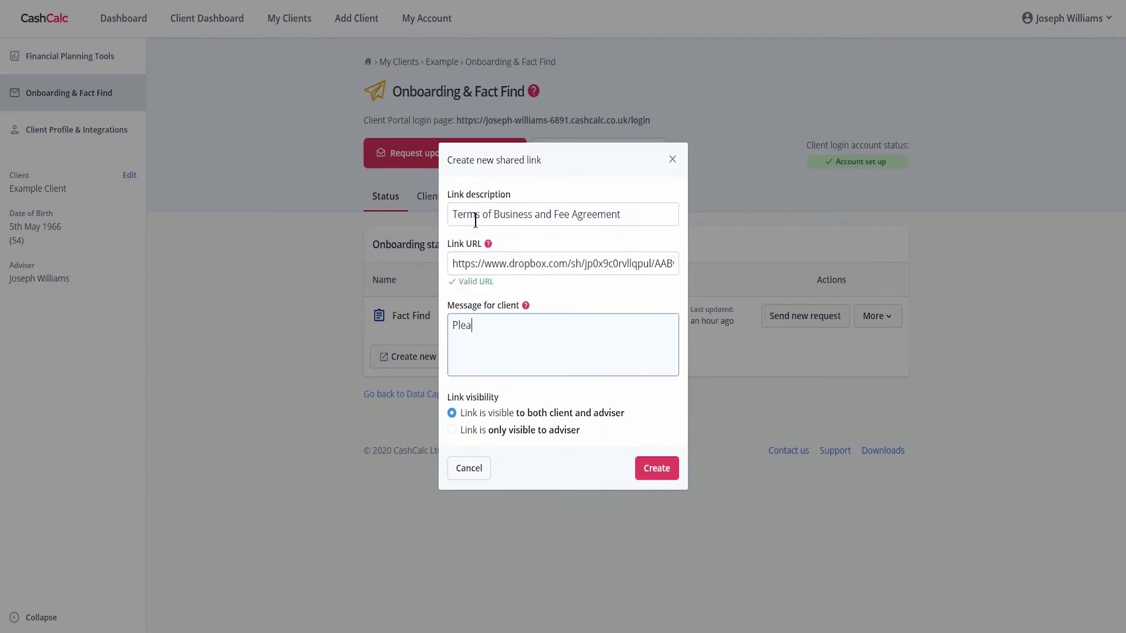
{"action": "type", "text": "se select "}
{"action": "type", "text": "Visit "}
{"action": "type", "text": "to review an"}
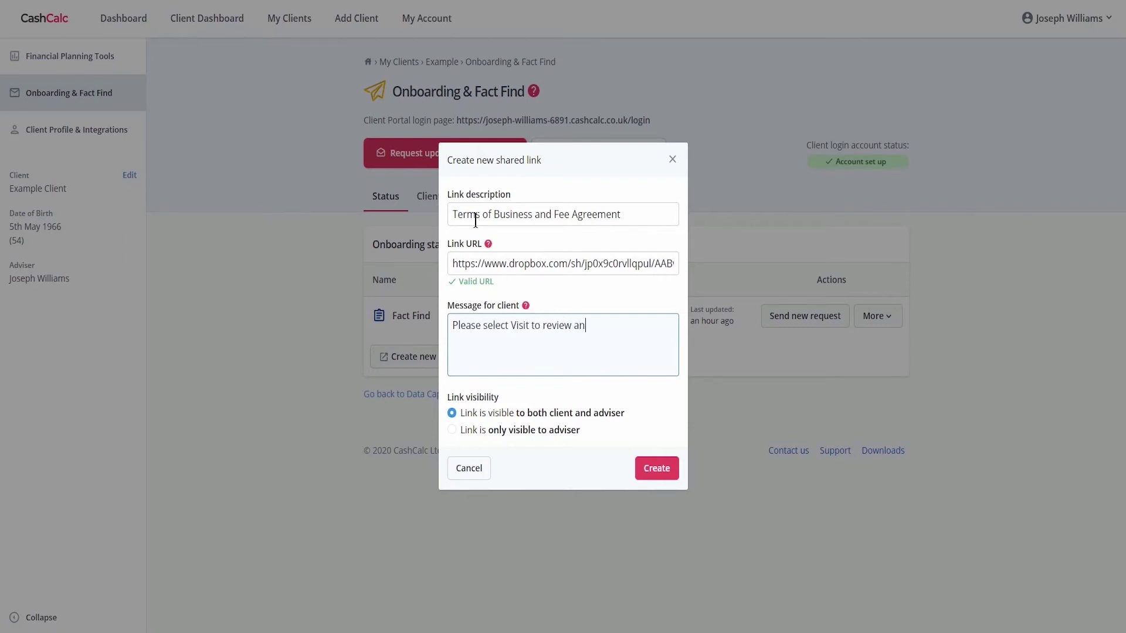
{"action": "type", "text": "d sign the Terms"}
{"action": "type", "text": " of Business and "}
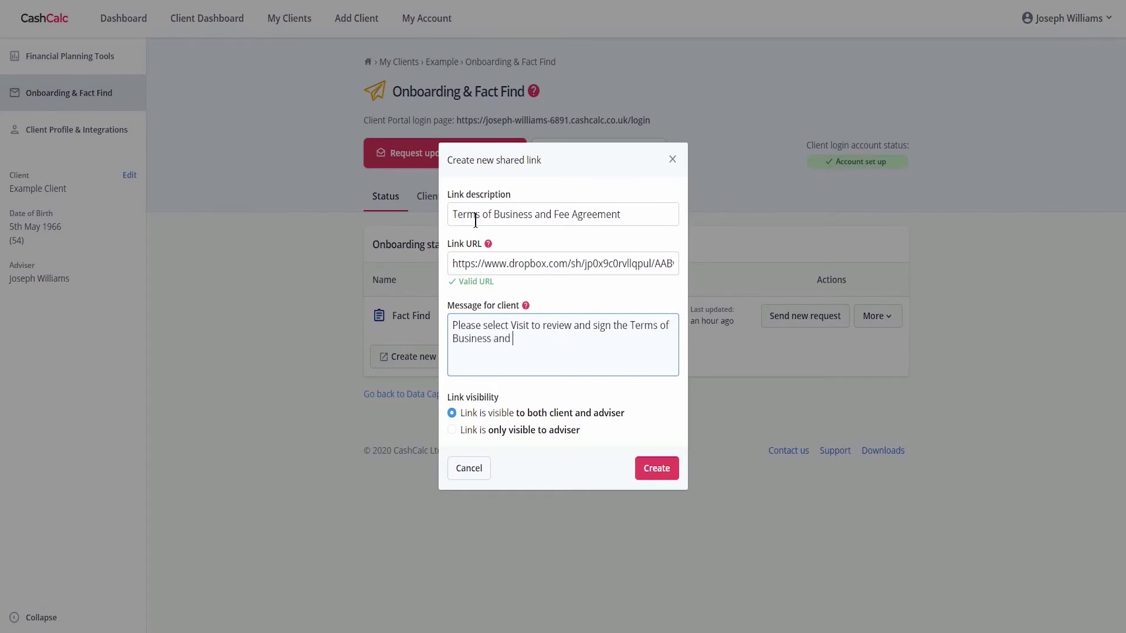
{"action": "type", "text": "Fee Agreement"}
{"action": "type", "text": "."}
Step: Create the link, visible to client and adviser, with the review-and-sign client message
{"action": "left_click", "coordinate": [658, 468]}
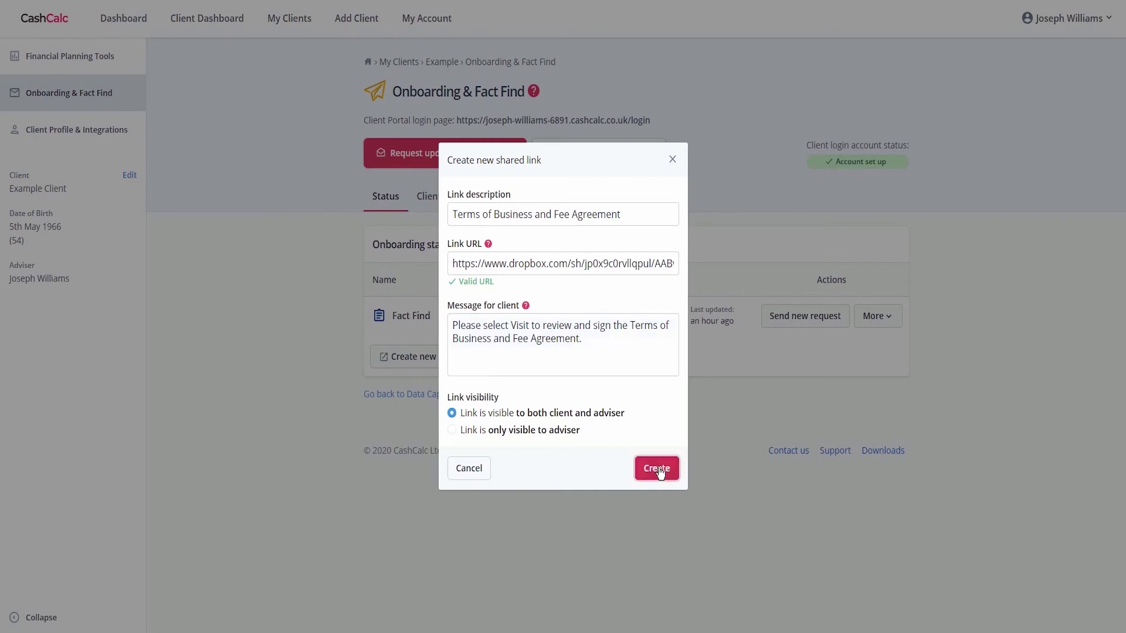